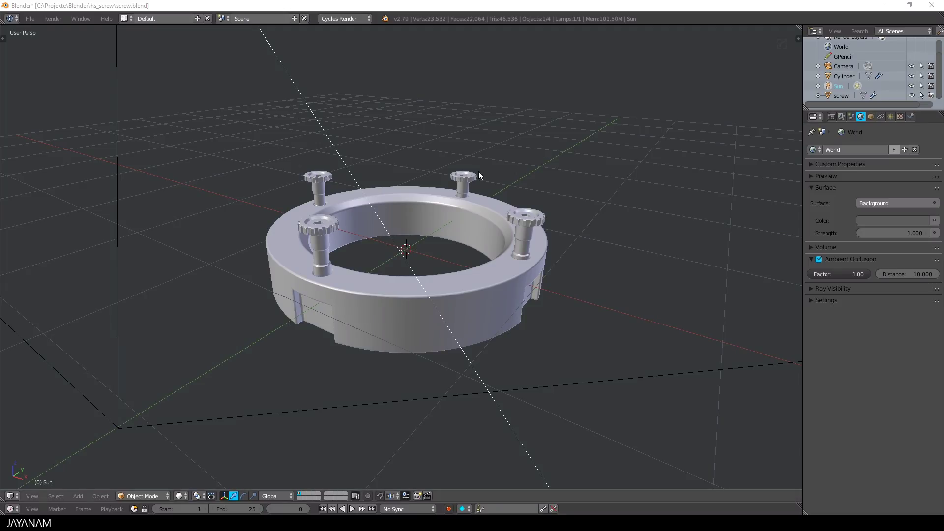
# - Zoom, select the camera and orbit the view around the ring
pyautogui.scroll(-10, 481, 178)
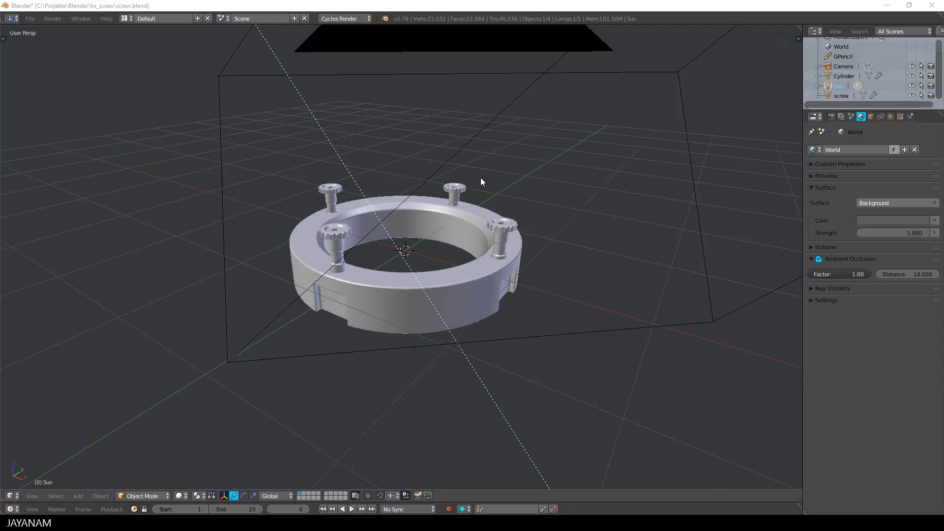
pyautogui.scroll(-2, 272, 113)
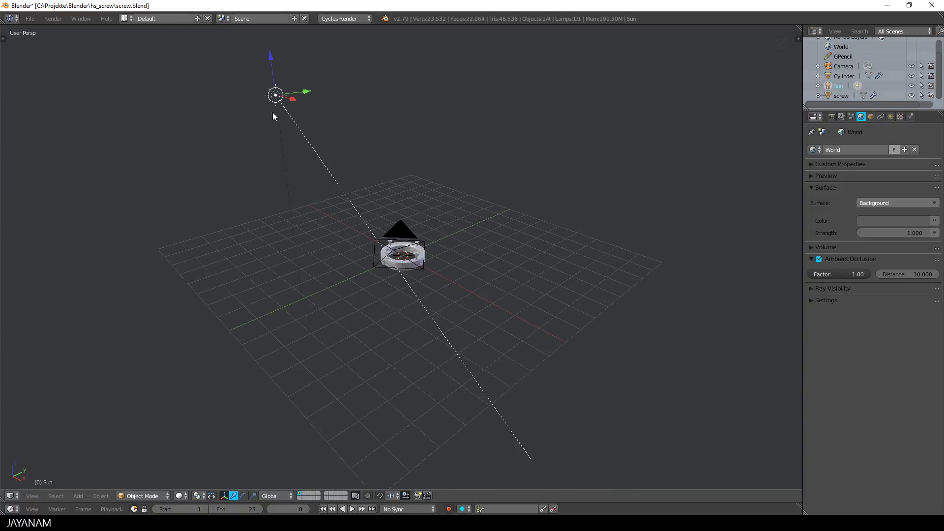
pyautogui.scroll(2, 398, 270)
pyautogui.scroll(2, 397, 268)
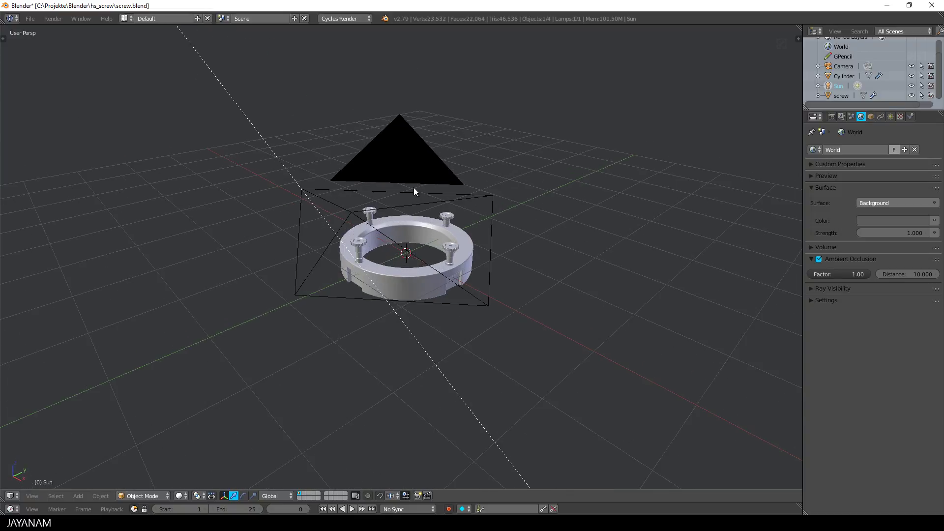
pyautogui.rightClick(411, 197)
pyautogui.moveTo(409, 194); pyautogui.dragTo(418, 238, button='middle')
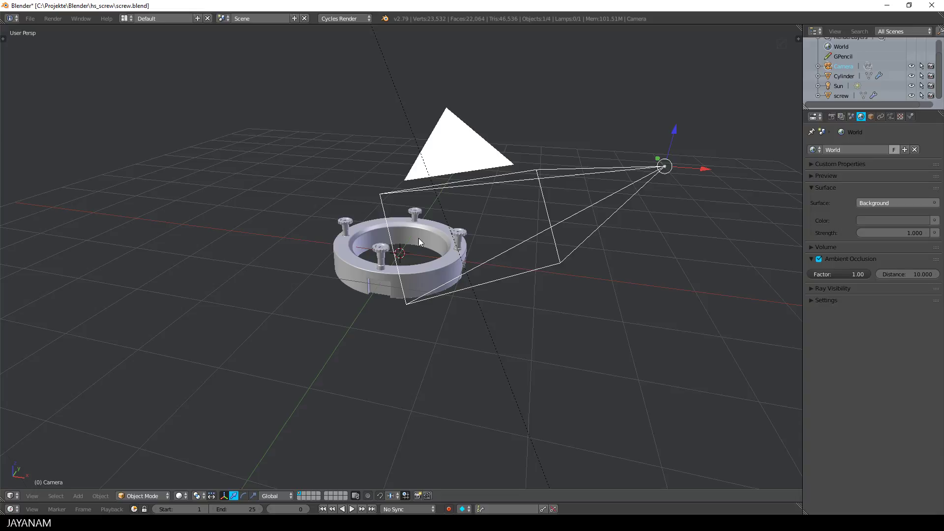
# - Switch the viewport to a Cycles rendered preview and zoom in on the ring
pyautogui.click(180, 496)
pyautogui.click(202, 370)
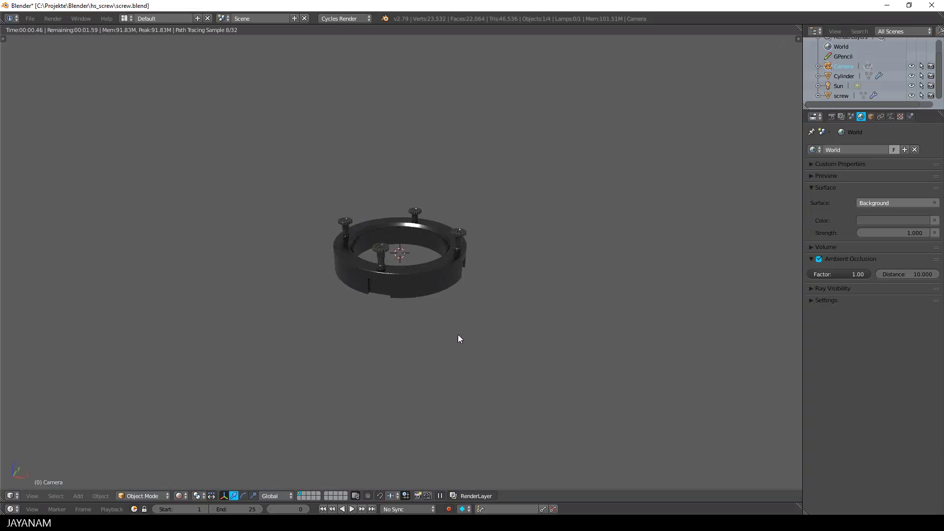
pyautogui.scroll(4, 509, 283)
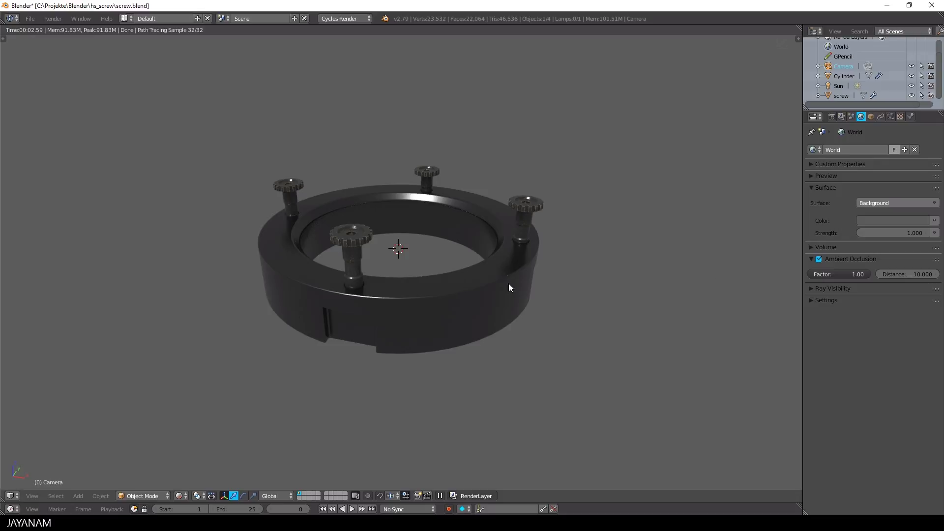
# - Check the world background colour, then open the Eilenriede Labyrinth HDRI page from the search results
pyautogui.click(919, 221)
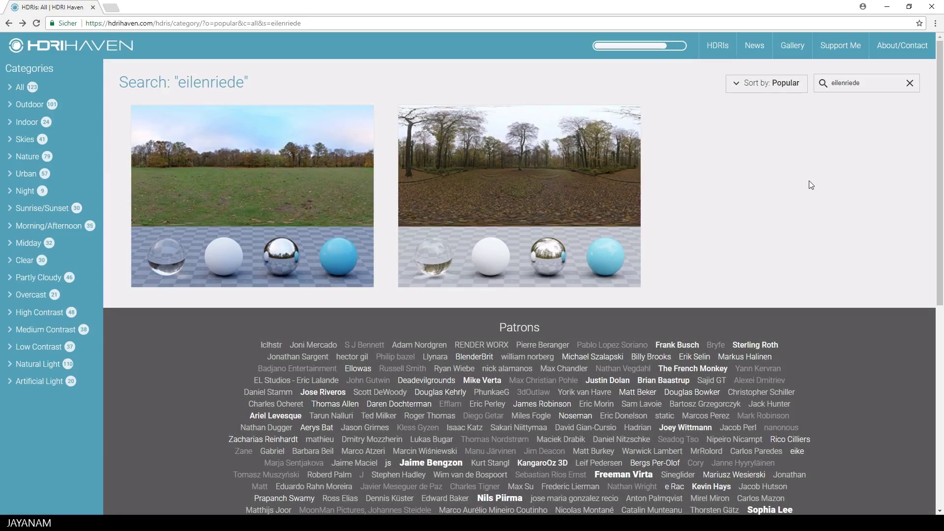
pyautogui.click(580, 172)
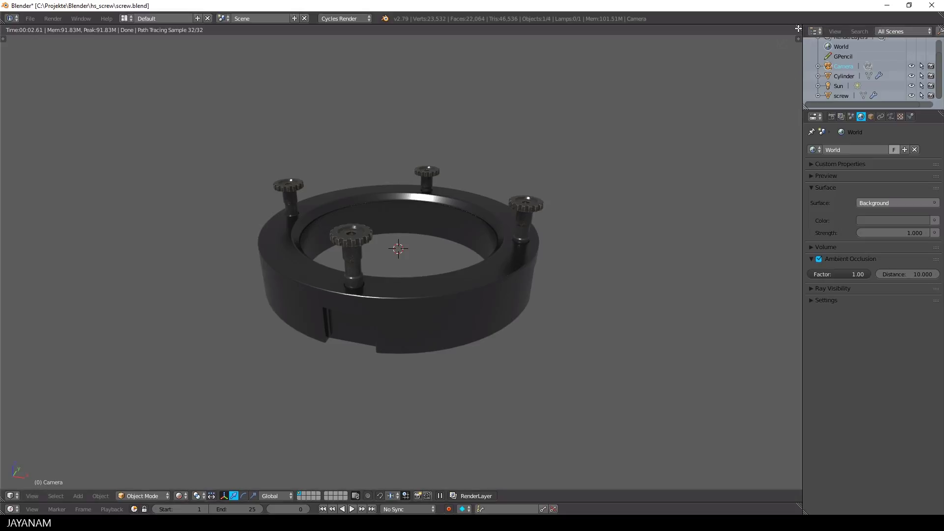
# - Split the view and make the right half a World shader node editor showing Background and World Output
pyautogui.moveTo(798, 37); pyautogui.dragTo(385, 69)
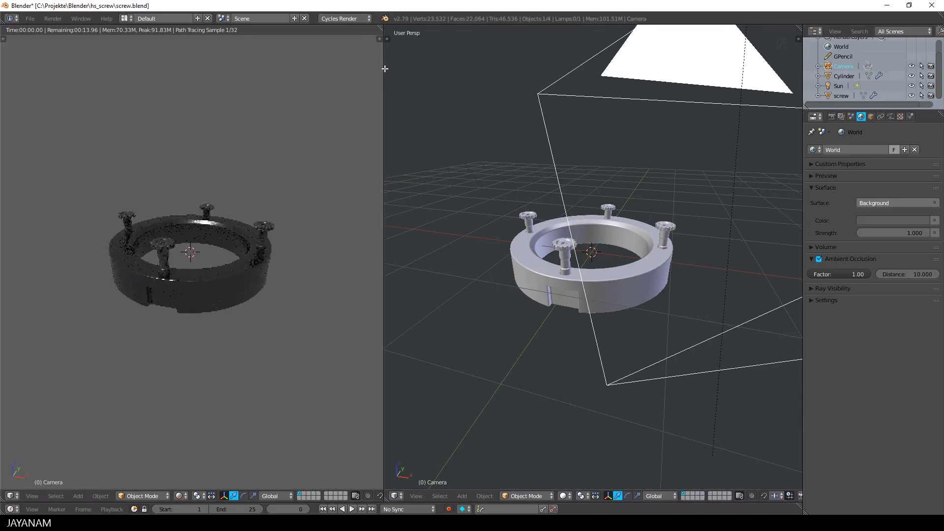
pyautogui.click(396, 496)
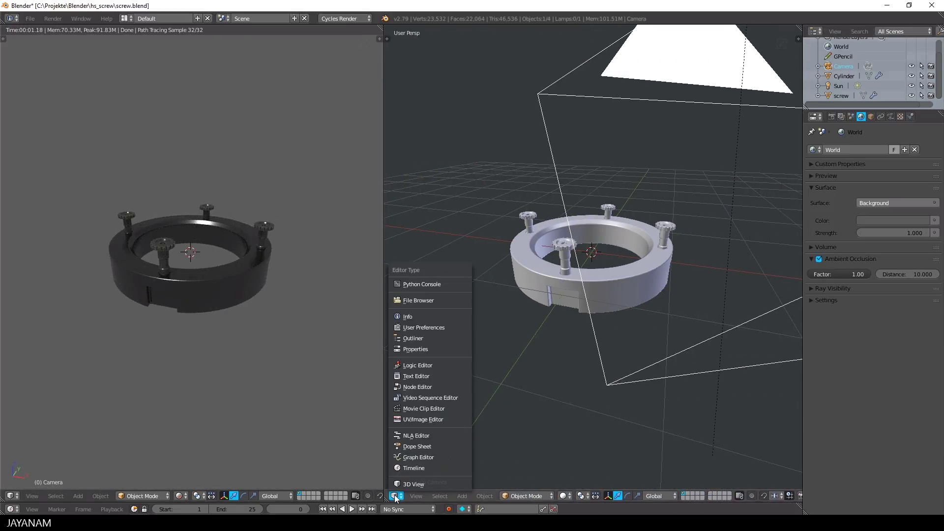
pyautogui.click(423, 388)
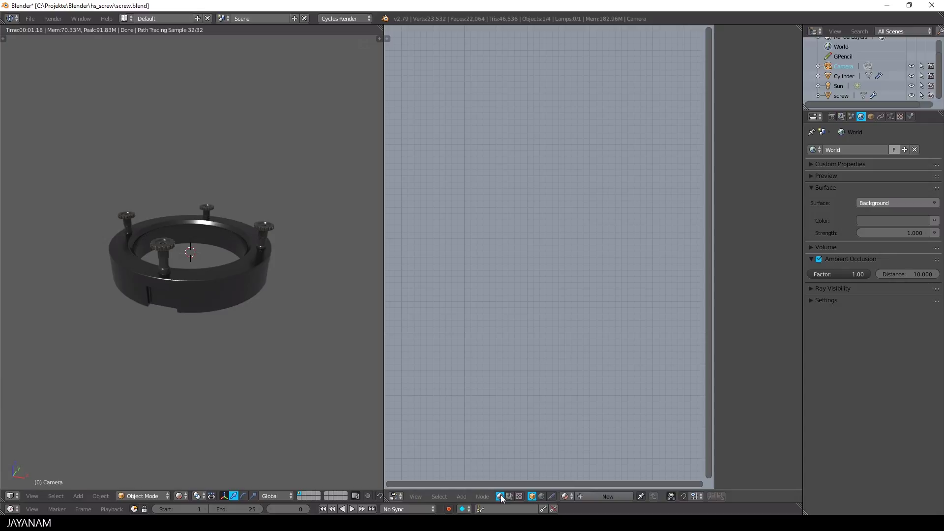
pyautogui.click(541, 497)
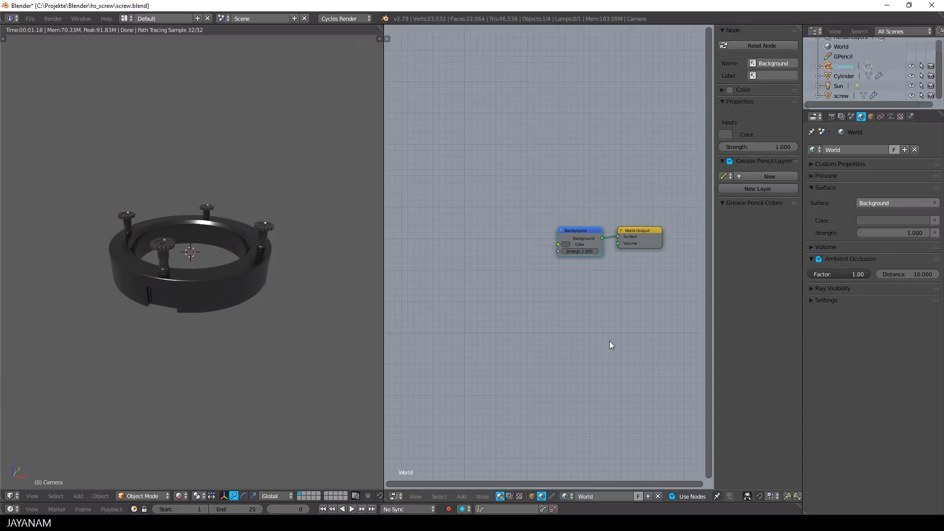
pyautogui.scroll(2, 609, 341)
pyautogui.moveTo(589, 225); pyautogui.dragTo(557, 219)
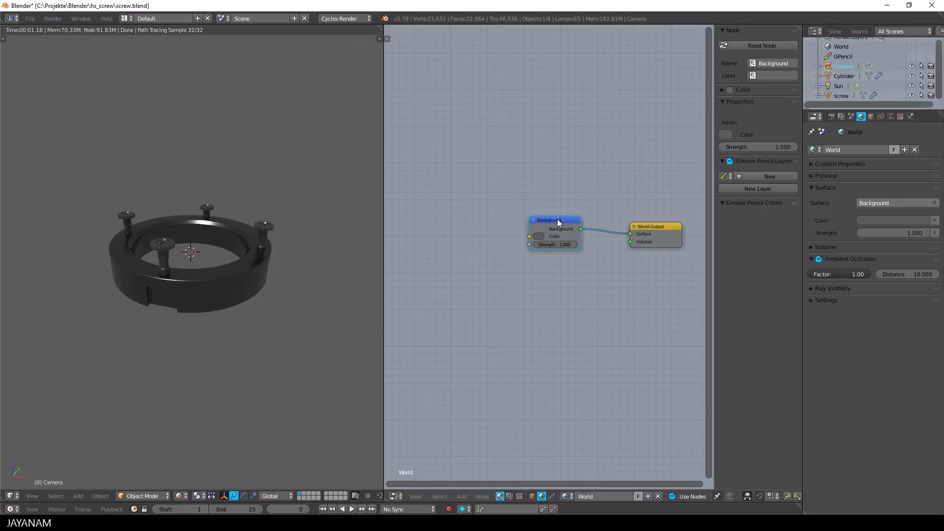
# - Add an Environment Texture node to the left of the Background node
pyautogui.click(487, 227)
pyautogui.hotkey('shift', 'a')
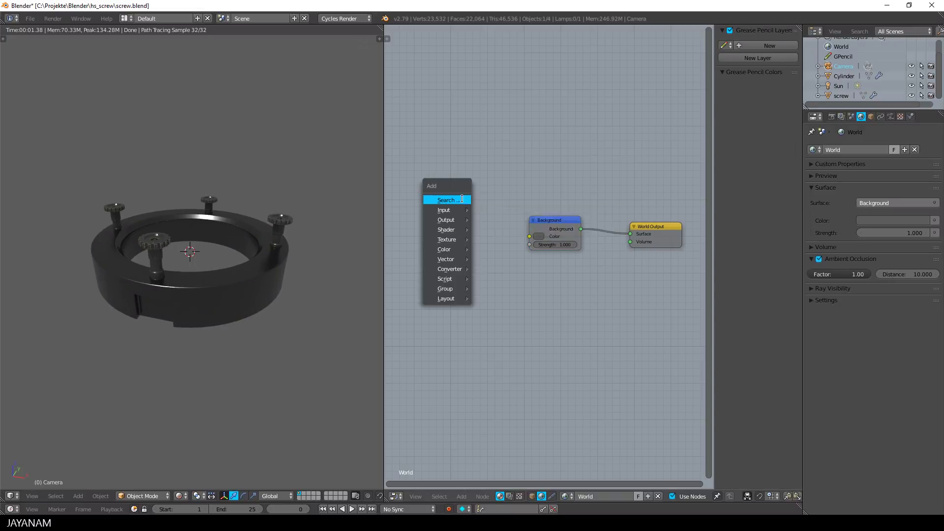
pyautogui.click(462, 199)
pyautogui.write('env')
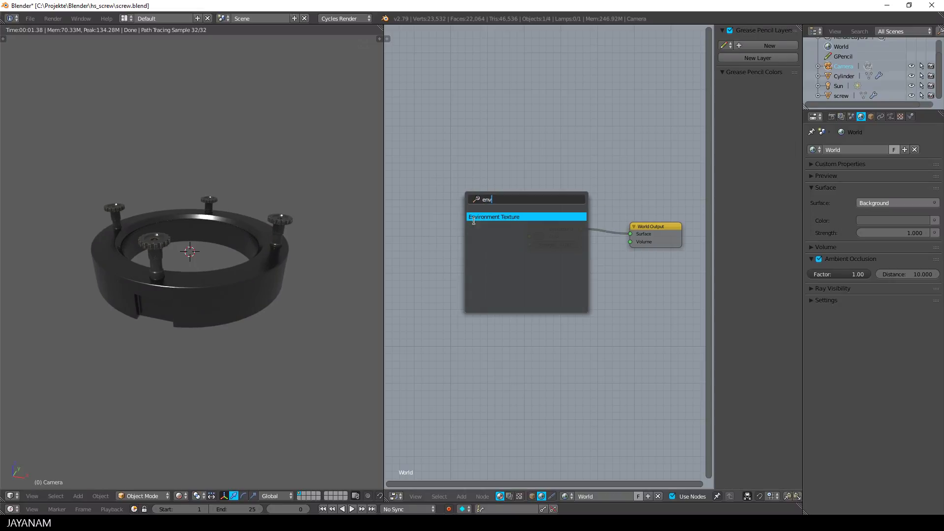
pyautogui.click(474, 217)
pyautogui.click(422, 194)
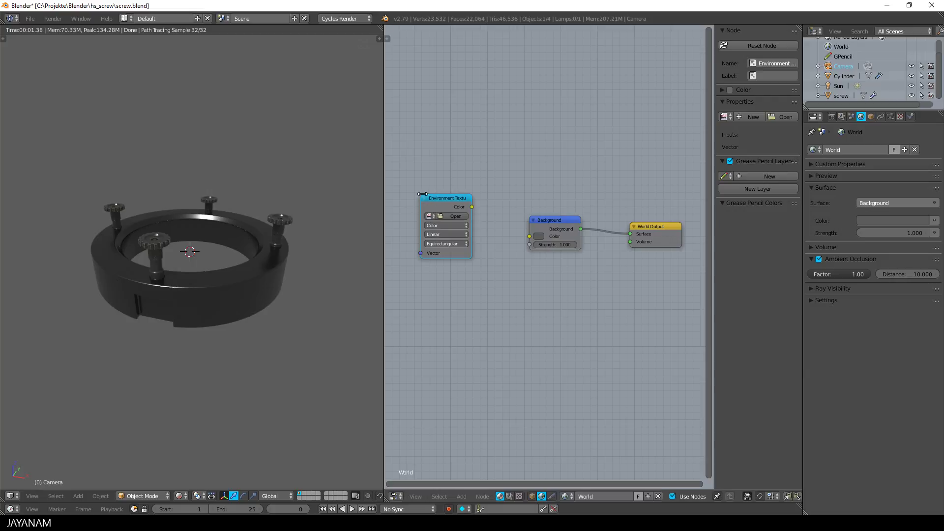
# - Load eilenriede_labyrinth_2k.hdr into the texture and link its Color to Background Color
pyautogui.click(444, 217)
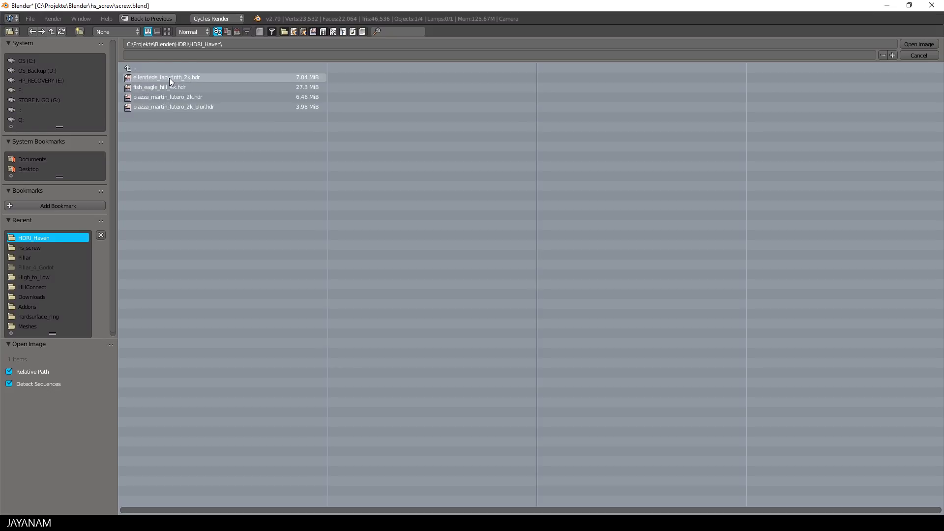
pyautogui.doubleClick(169, 78)
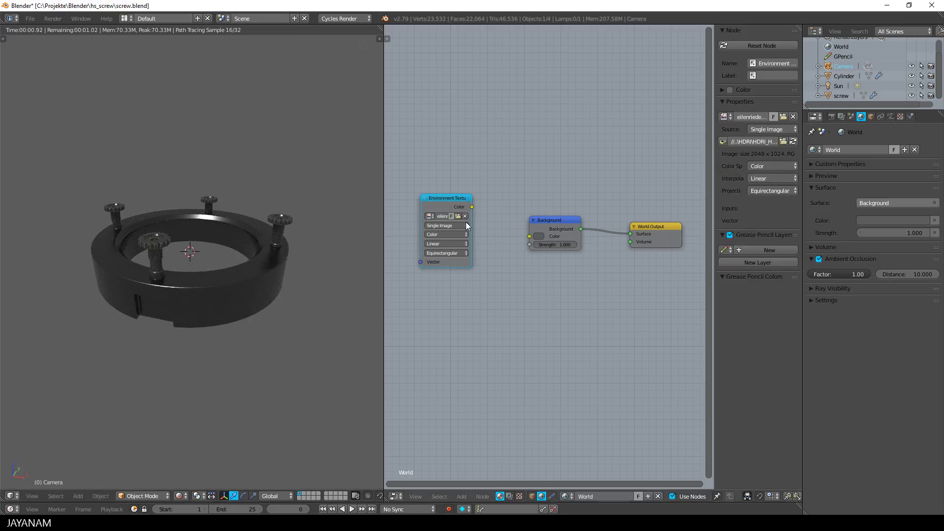
pyautogui.moveTo(472, 206); pyautogui.dragTo(530, 237)
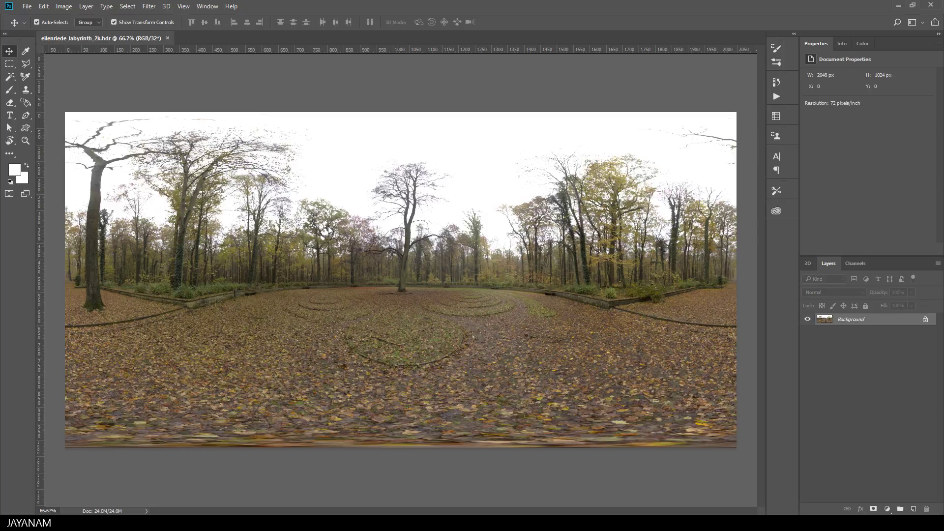
# - Apply a Gaussian Blur with a 29.1-pixel radius to the panorama
pyautogui.click(149, 7)
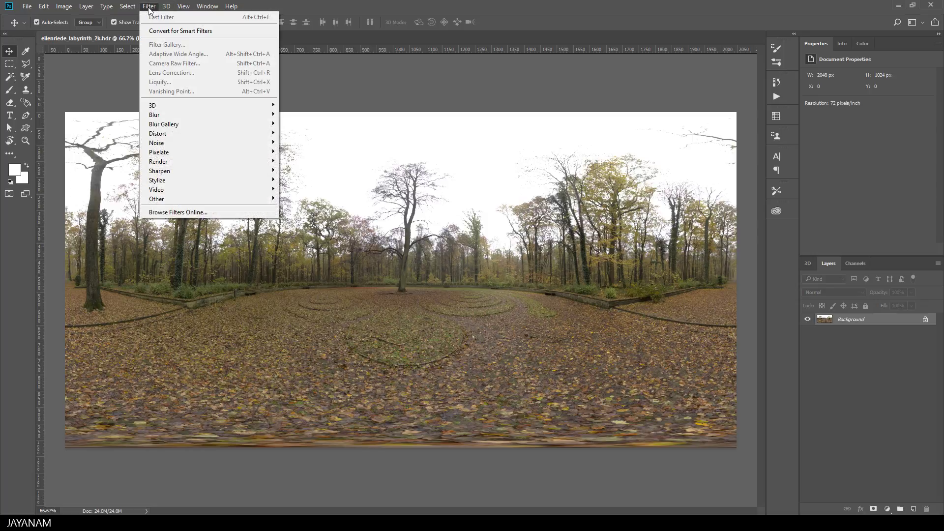
pyautogui.moveTo(157, 115)
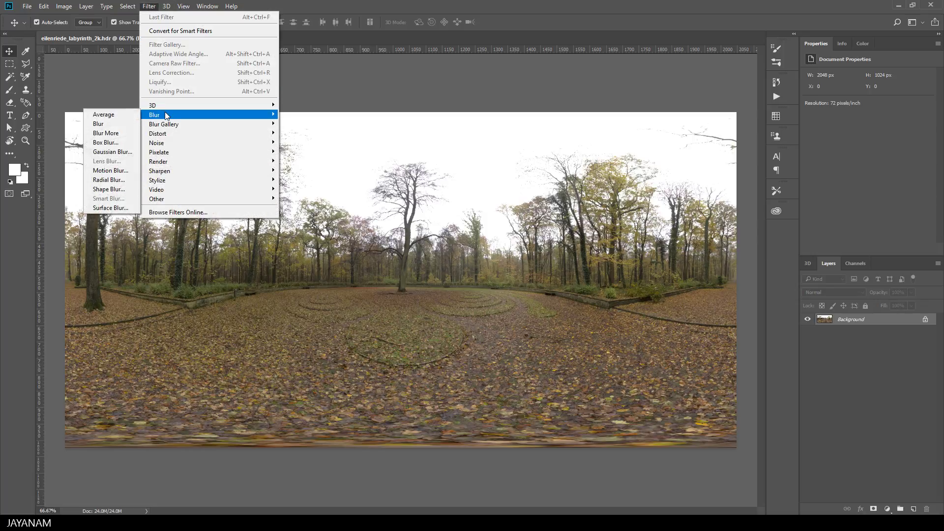
pyautogui.click(116, 152)
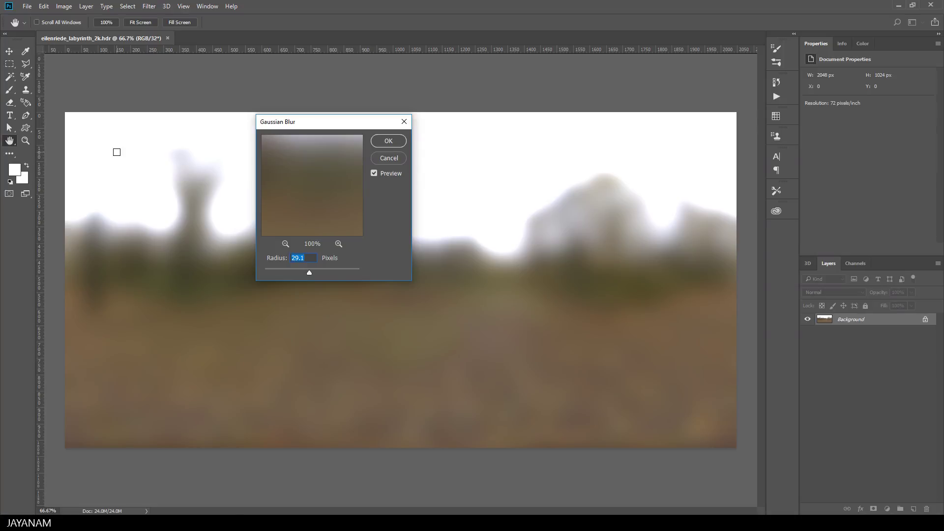
pyautogui.click(386, 142)
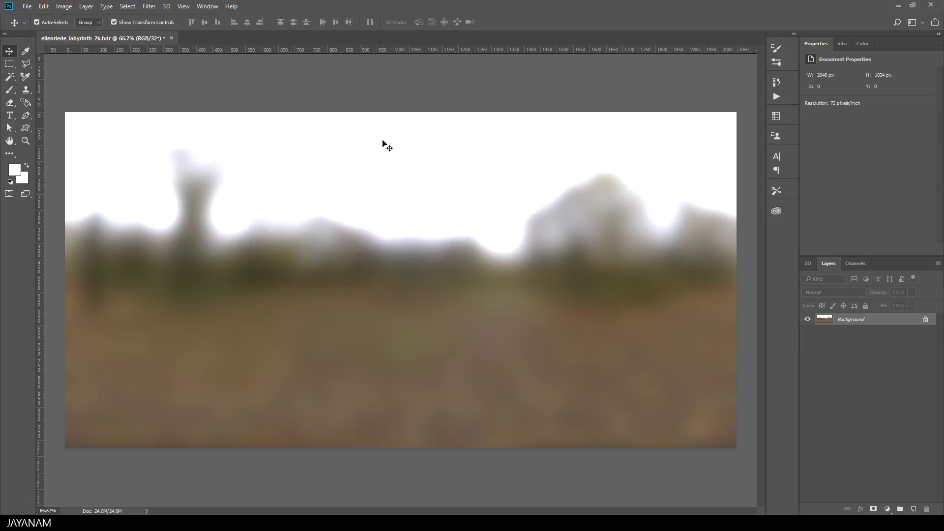
# - Add a Hue/Saturation adjustment layer and lower its Lightness to -41
pyautogui.click(892, 509)
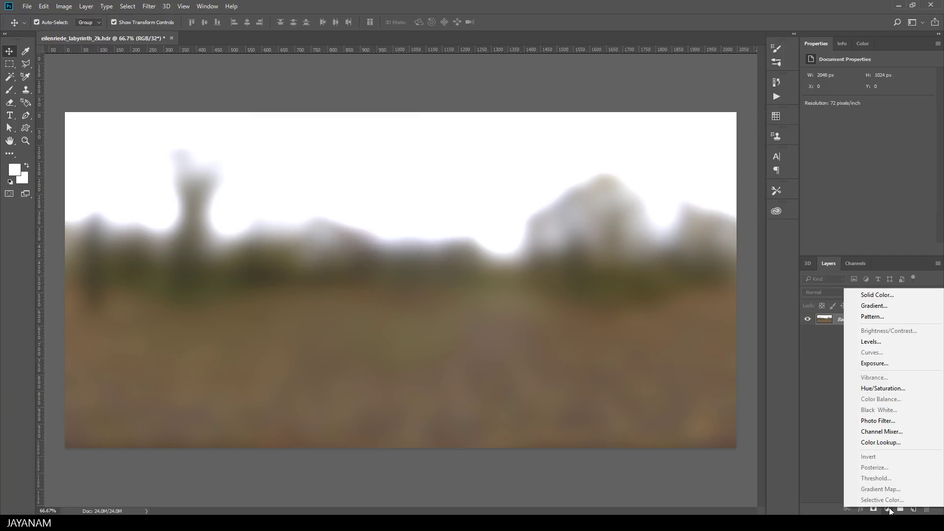
pyautogui.click(898, 389)
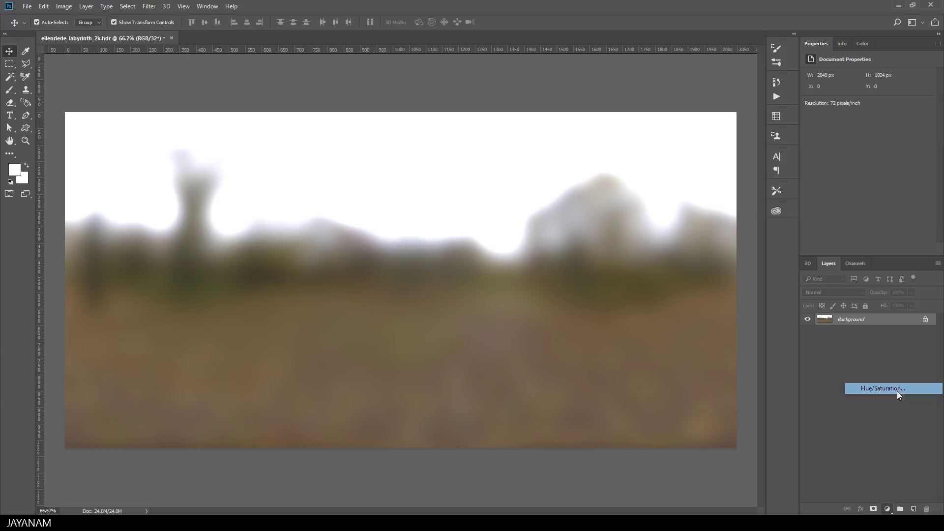
pyautogui.moveTo(868, 148); pyautogui.dragTo(842, 155)
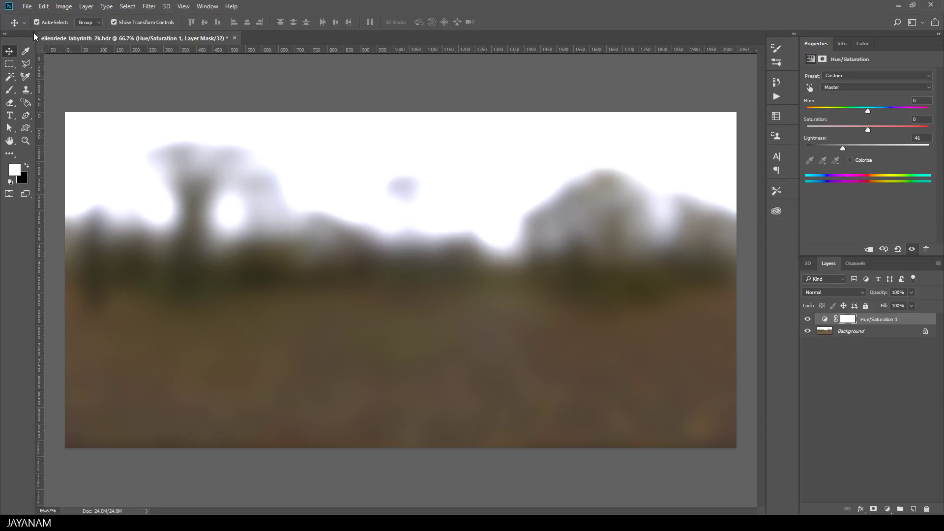
# - Save As eilenriede_labyrinth_2k_blur.psd by adding _blur to the file name
pyautogui.click(27, 7)
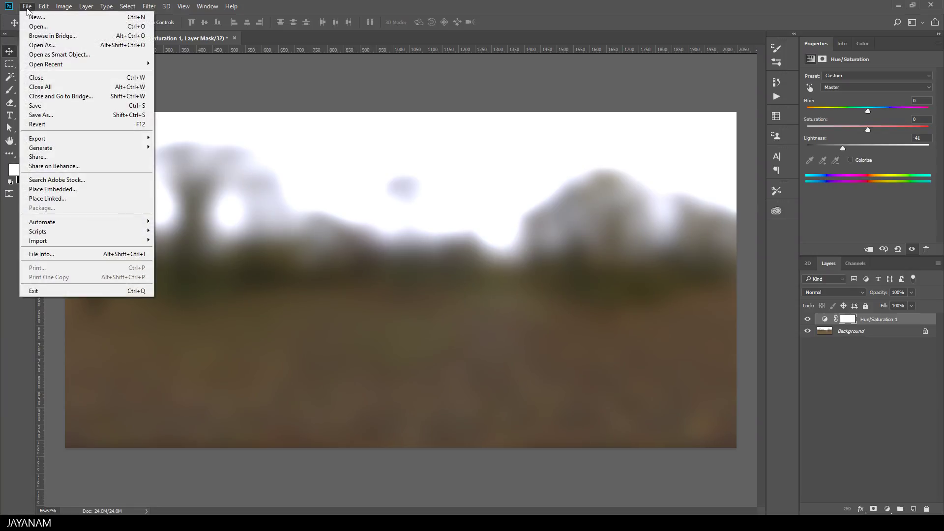
pyautogui.click(79, 115)
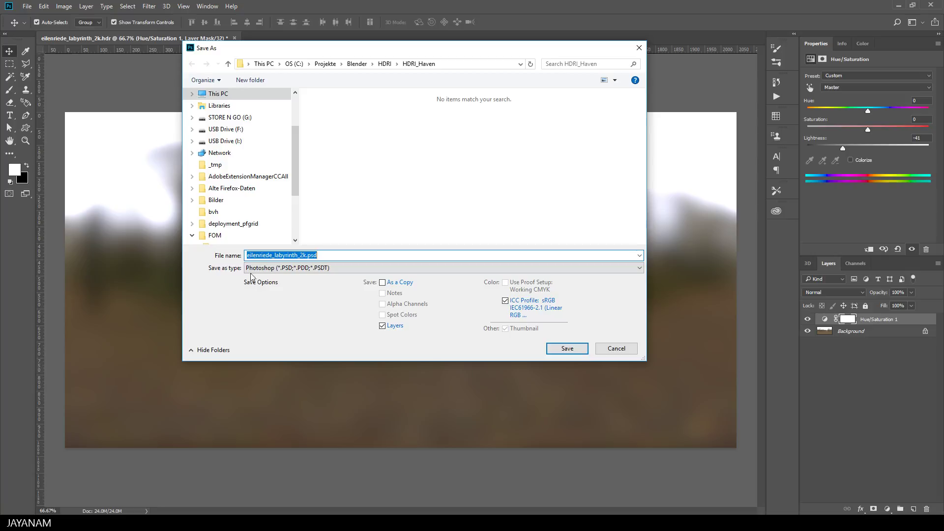
pyautogui.click(328, 255)
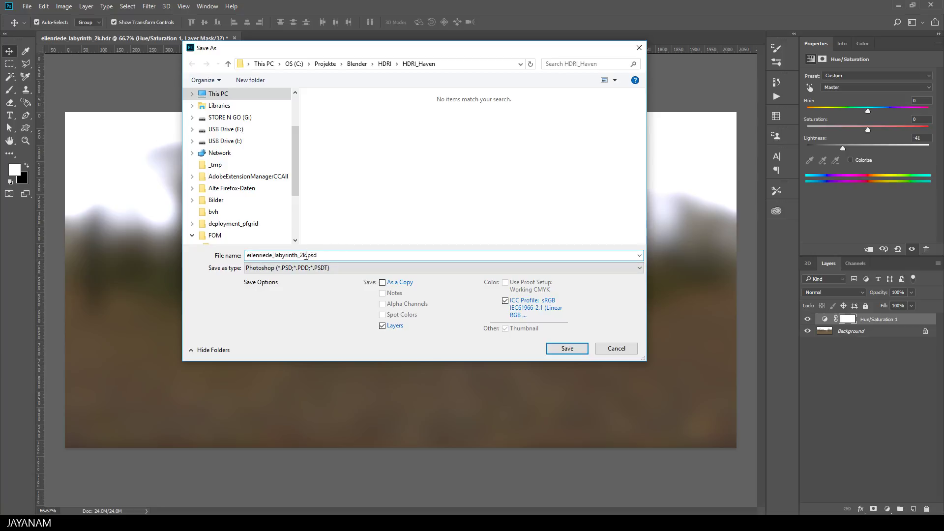
pyautogui.click(306, 256)
pyautogui.write('_blur')
pyautogui.click(568, 349)
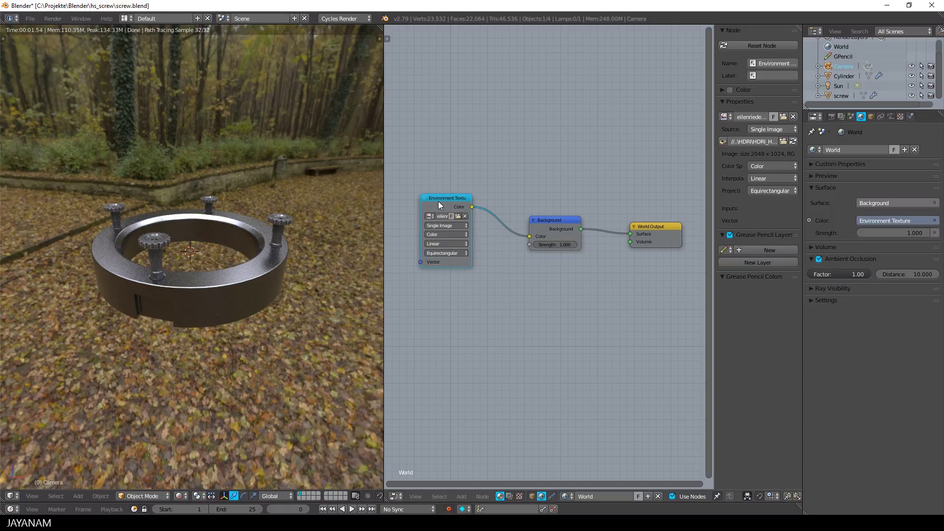
# - Duplicate the Environment Texture node below the original and load eilenriede_labyrinth_2k_blur.psd into it
pyautogui.hotkey('shift', 'd')
pyautogui.click(443, 386)
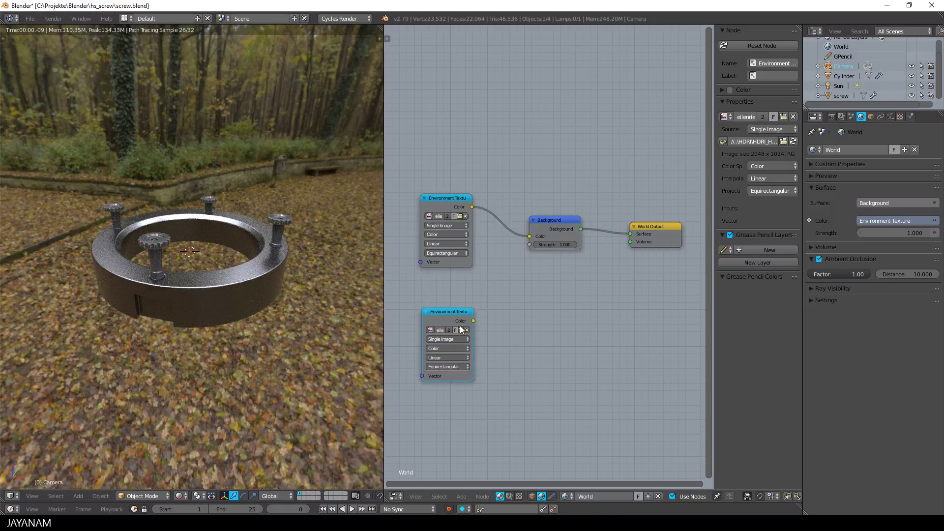
pyautogui.click(462, 329)
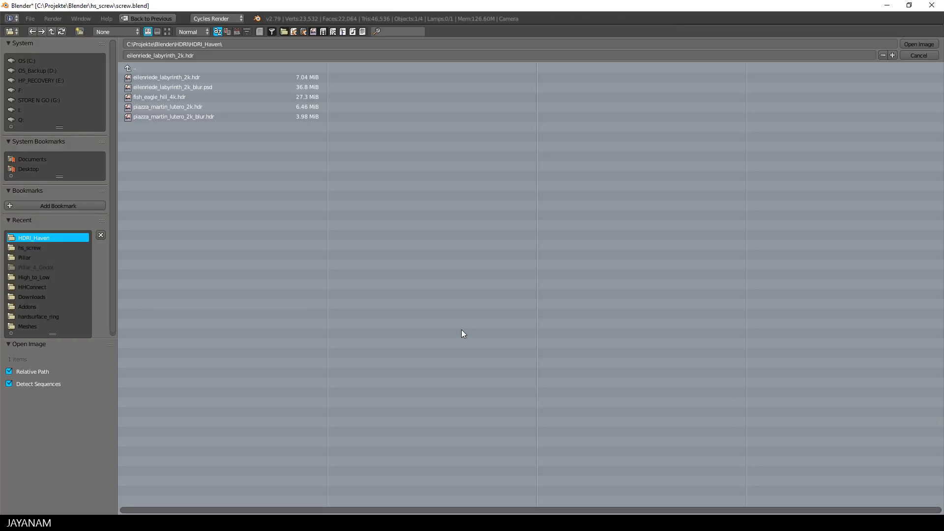
pyautogui.click(186, 87)
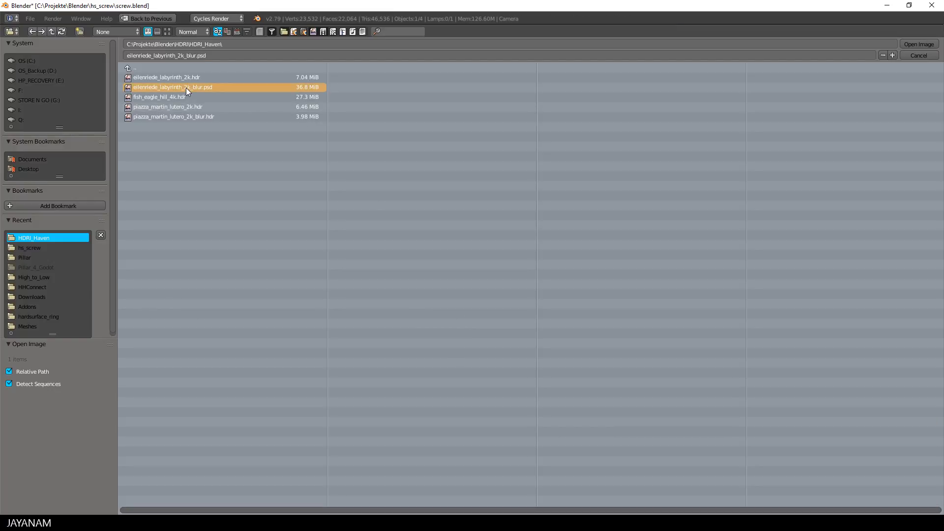
pyautogui.doubleClick(186, 87)
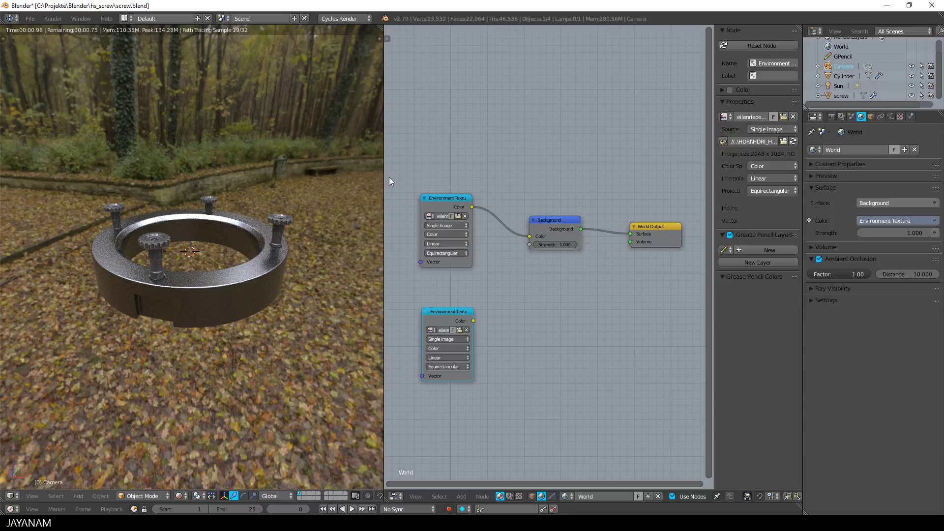
# - Duplicate the Background node and connect the blurred texture's colour to the copy
pyautogui.click(551, 221)
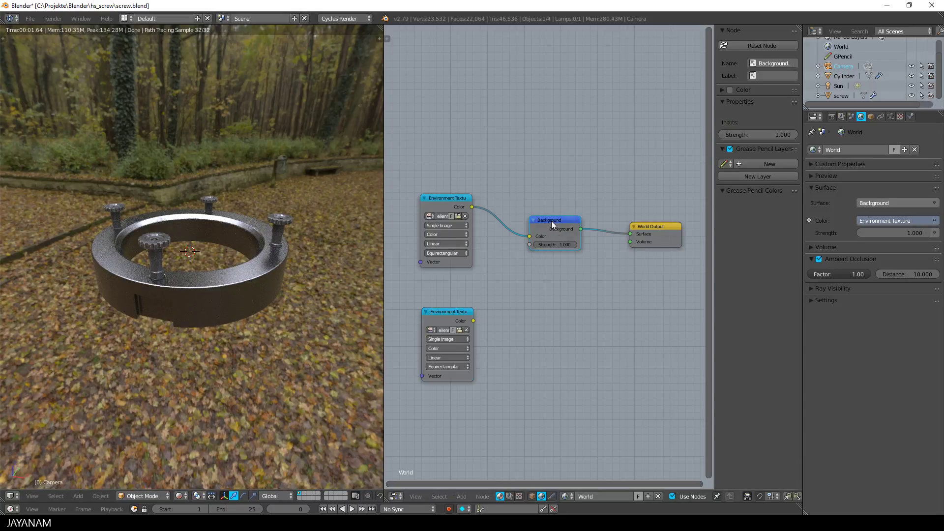
pyautogui.hotkey('shift', 'd')
pyautogui.click(542, 308)
pyautogui.moveTo(474, 321); pyautogui.dragTo(577, 297)
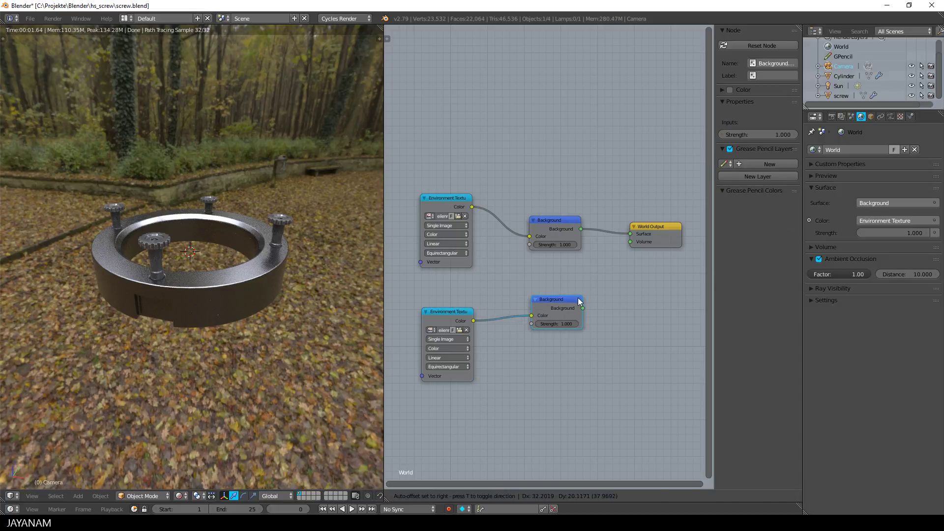
# - Insert a Mix Shader before World Output, with the lower Background in its second input
pyautogui.hotkey('shift', 'a')
pyautogui.click(630, 269)
pyautogui.write('mix')
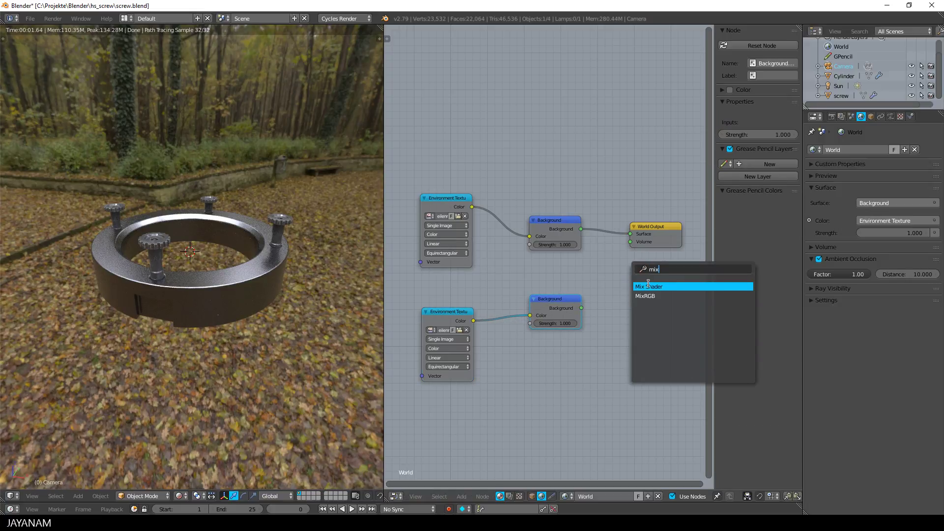
pyautogui.press('Return')
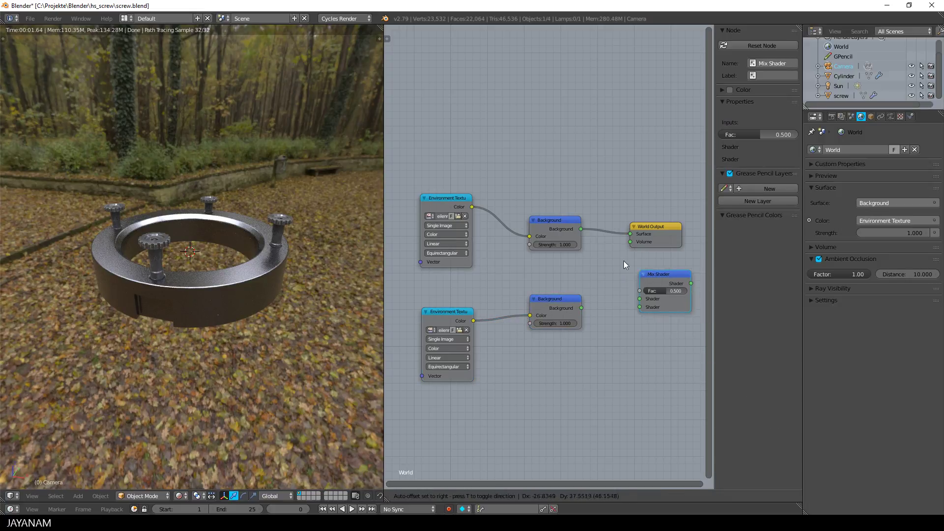
pyautogui.click(592, 226)
pyautogui.moveTo(581, 308); pyautogui.dragTo(611, 264)
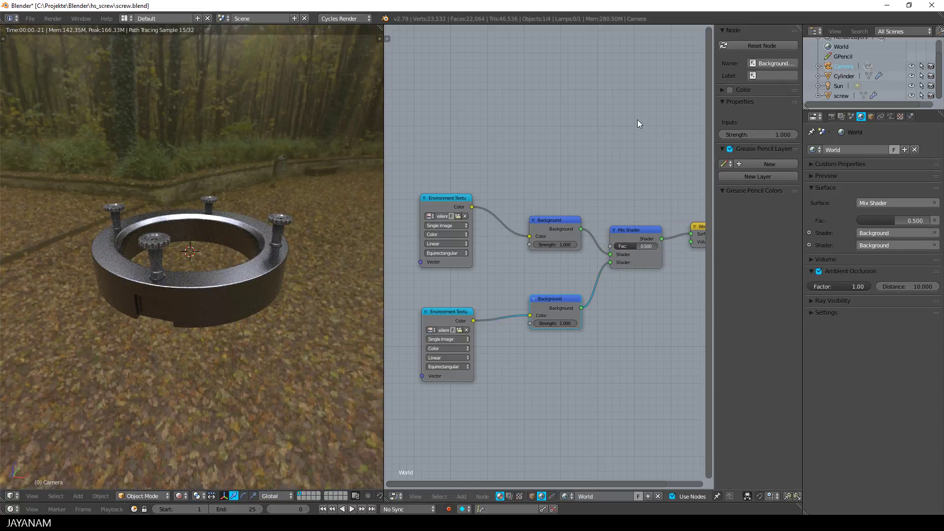
# - Add a Light Path node above the texture nodes
pyautogui.hotkey('shift', 'a')
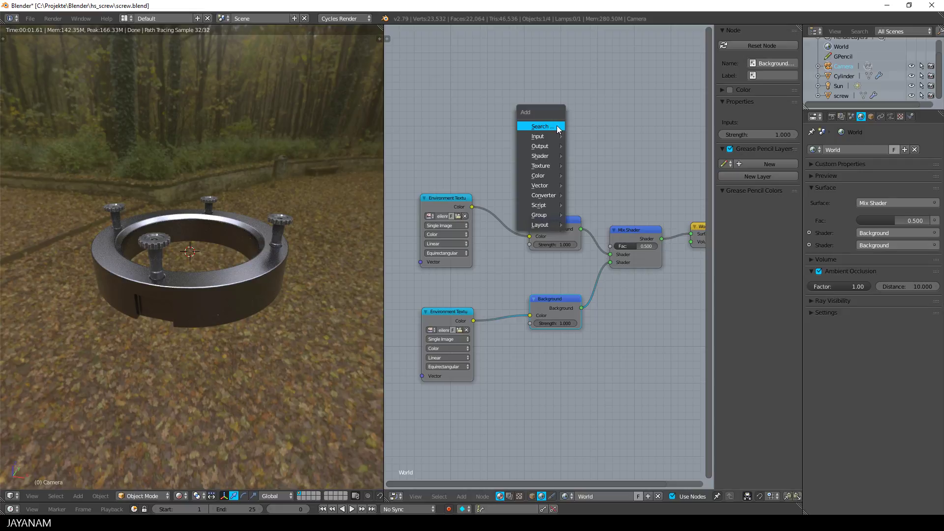
pyautogui.click(556, 127)
pyautogui.write('ligh')
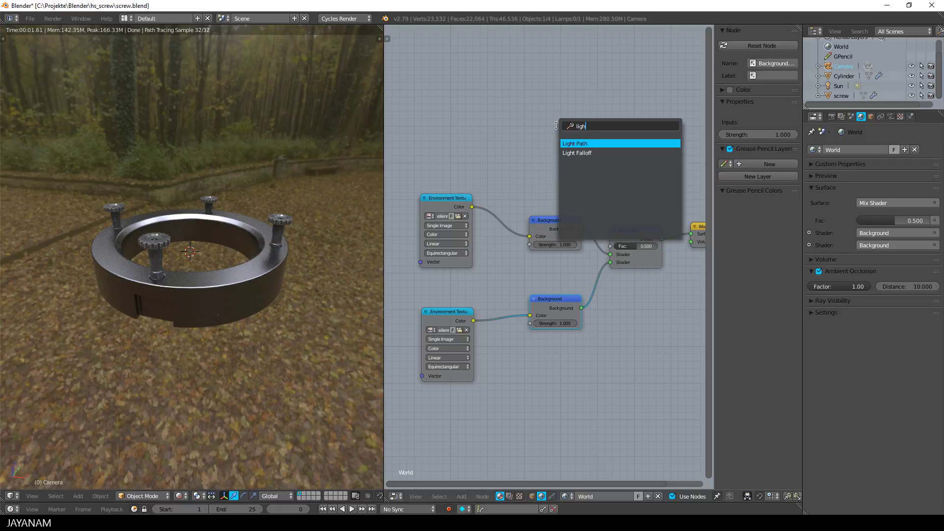
pyautogui.press('Return')
pyautogui.click(498, 67)
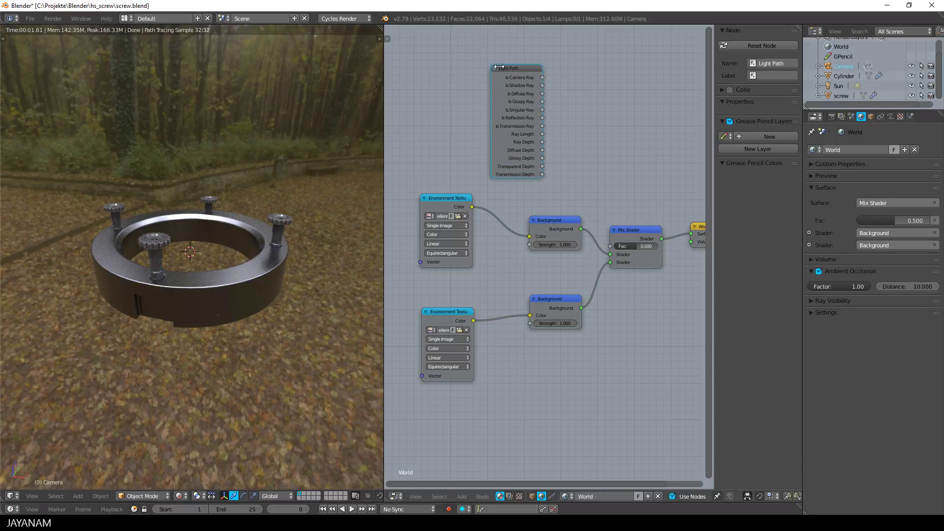
# - Drive the Mix Shader Fac with Is Camera Ray, then enlarge the 3D view over the node editor
pyautogui.moveTo(543, 77); pyautogui.dragTo(610, 246)
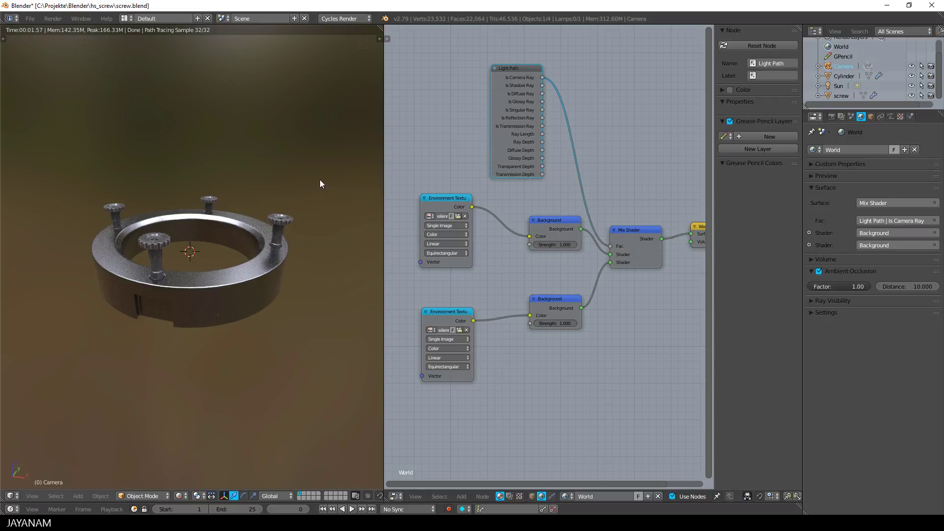
pyautogui.moveTo(320, 182); pyautogui.dragTo(381, 220, button='middle')
pyautogui.scroll(2, 314, 189)
pyautogui.scroll(-1, 288, 184)
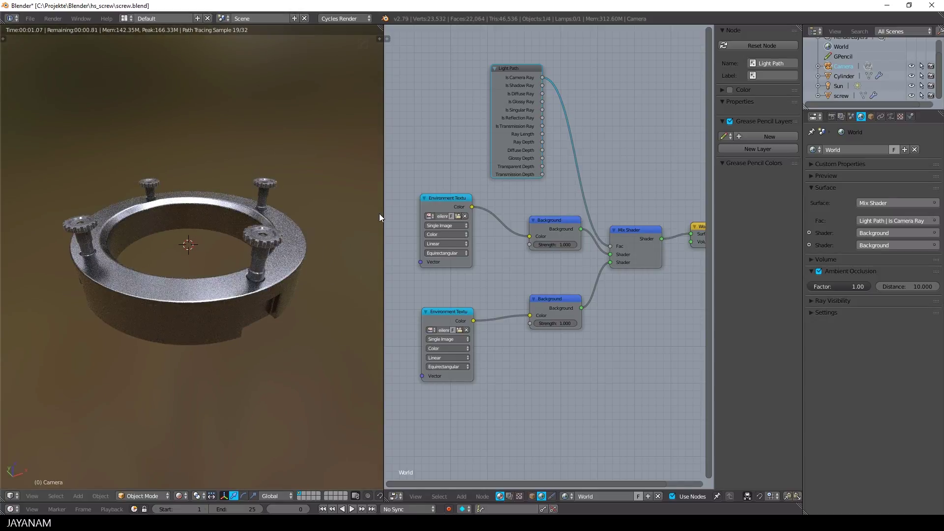
pyautogui.moveTo(381, 38); pyautogui.dragTo(475, 78)
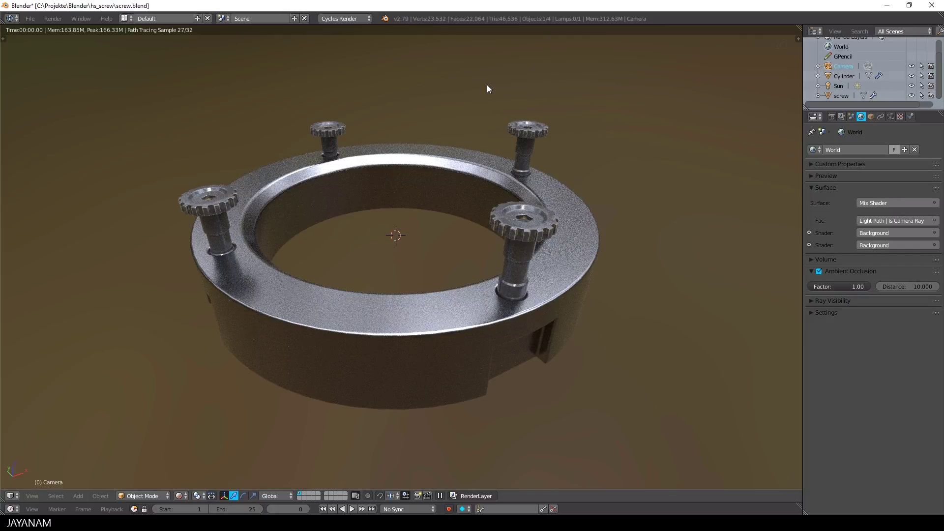